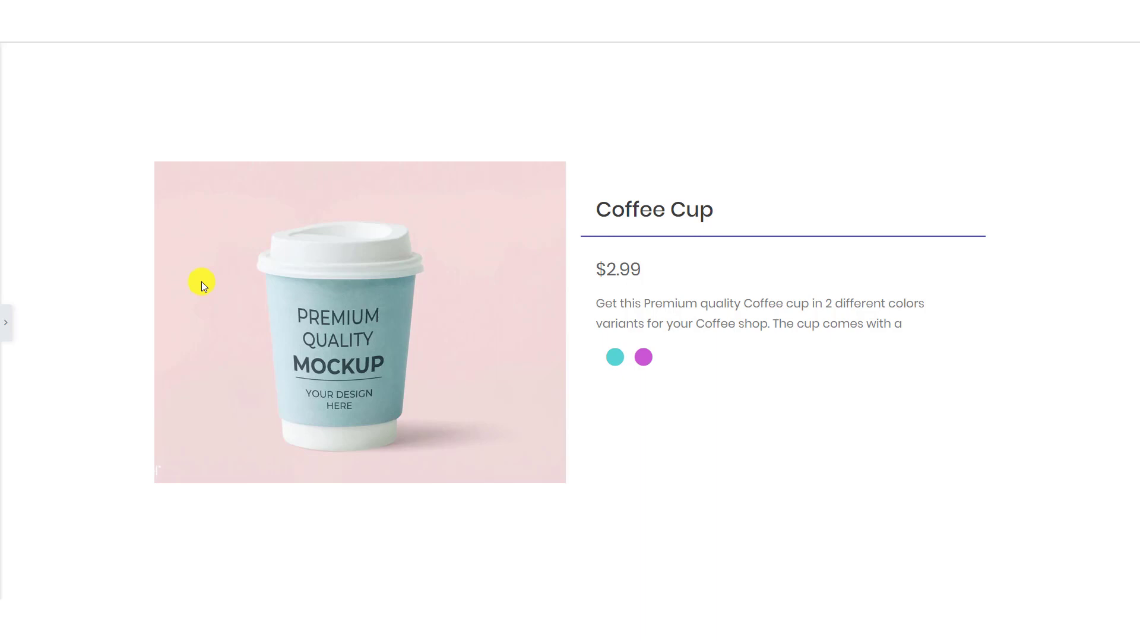
Search the widget library for "add to" to surface the Woo - Add To Cart widget.
click(7, 319)
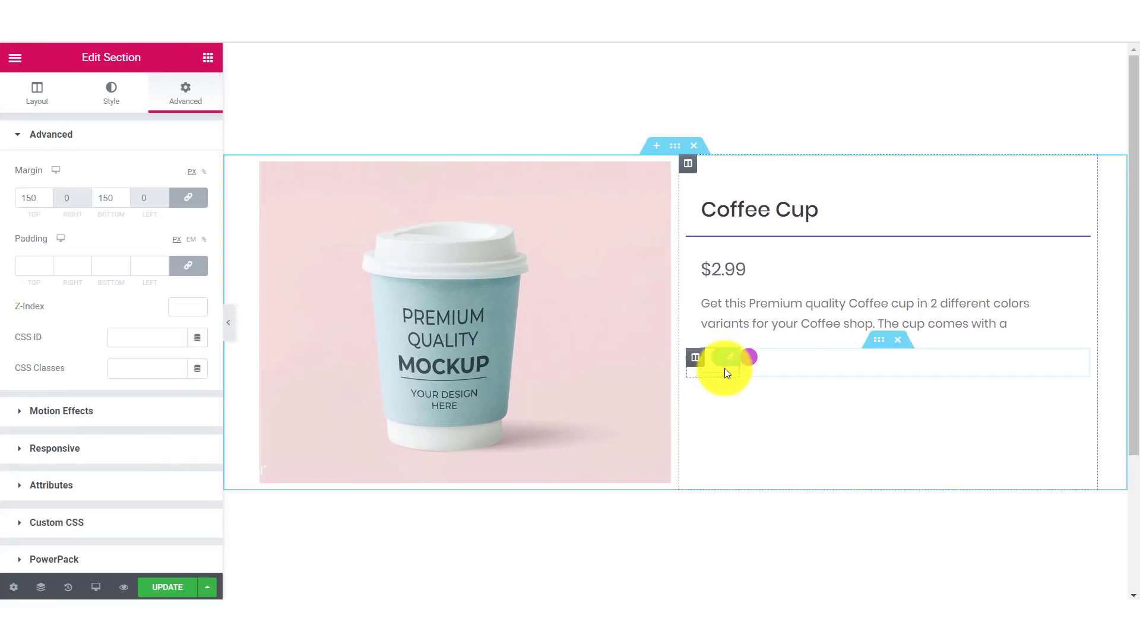
click(203, 59)
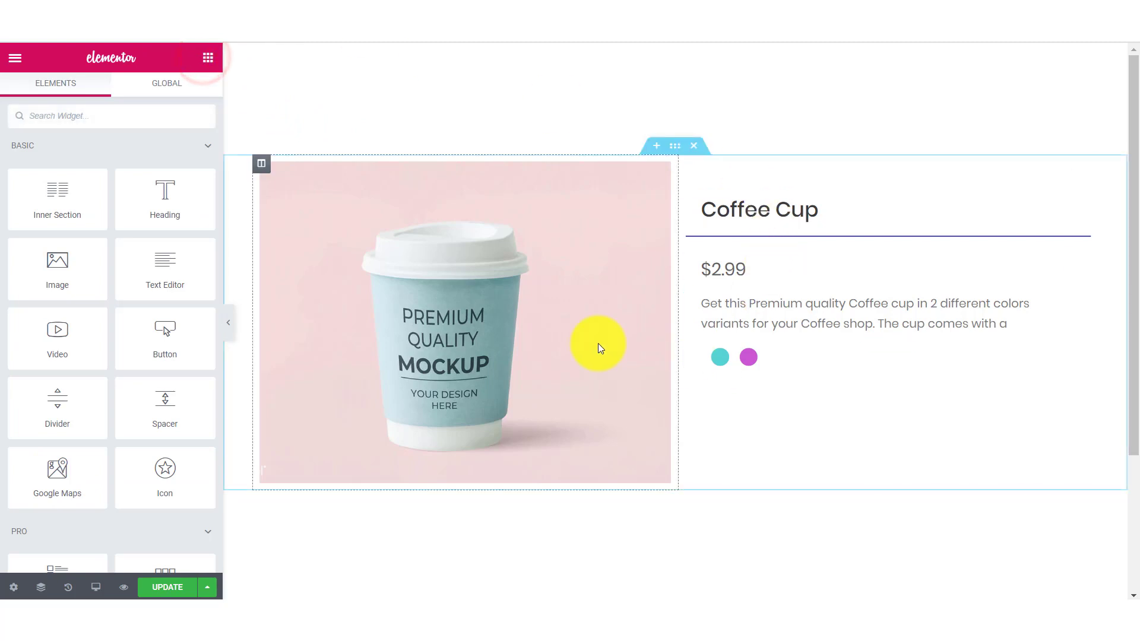
click(111, 122)
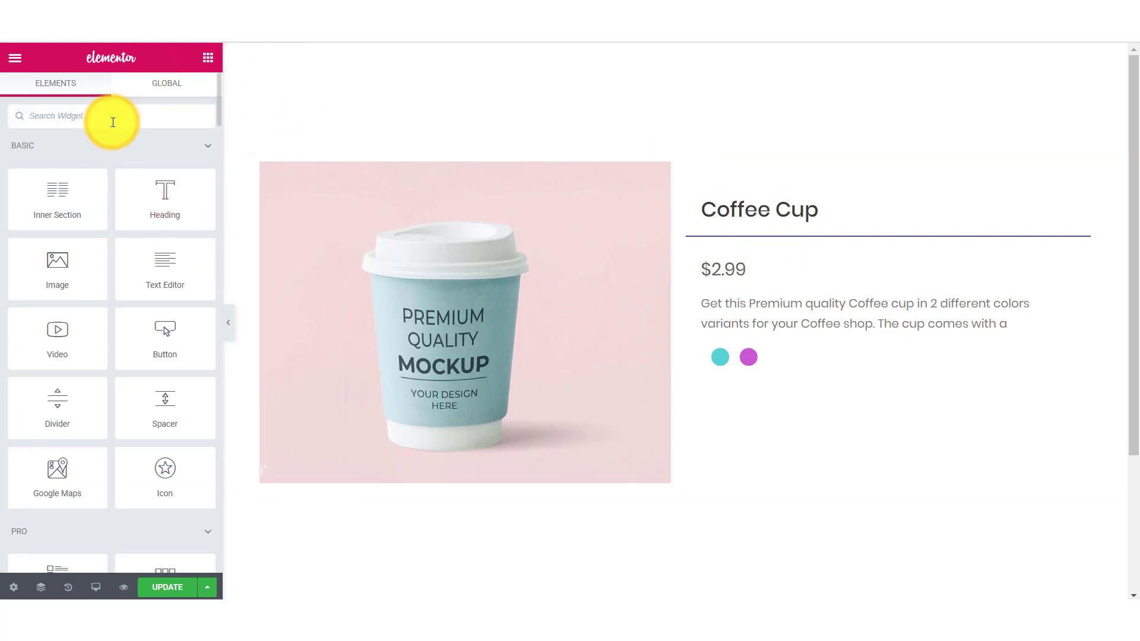
text(ad)
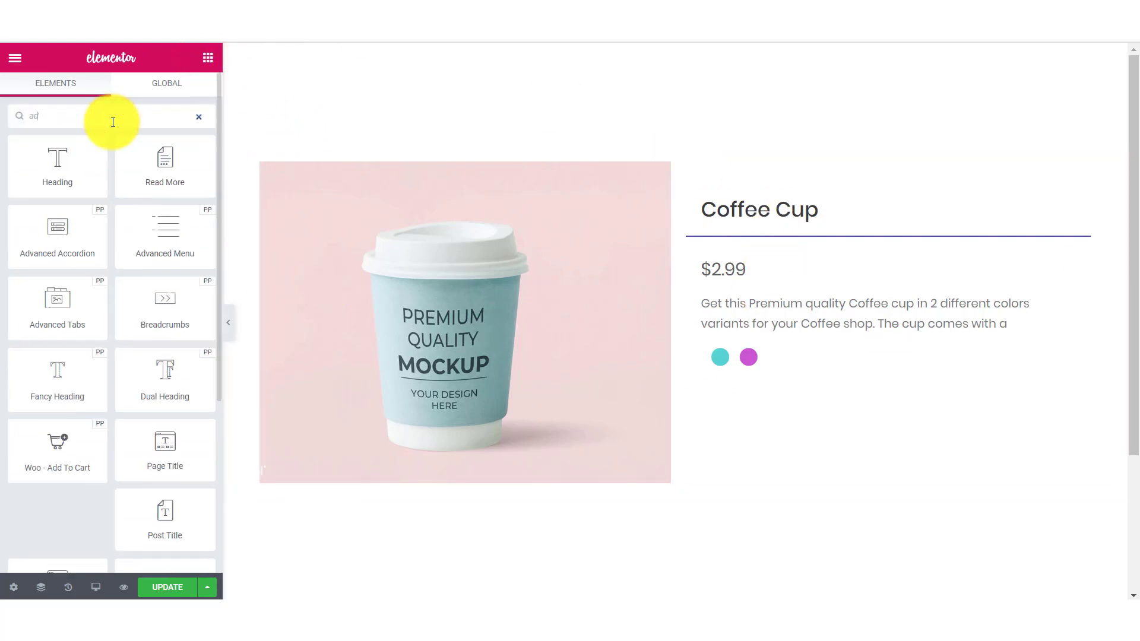
text(d to)
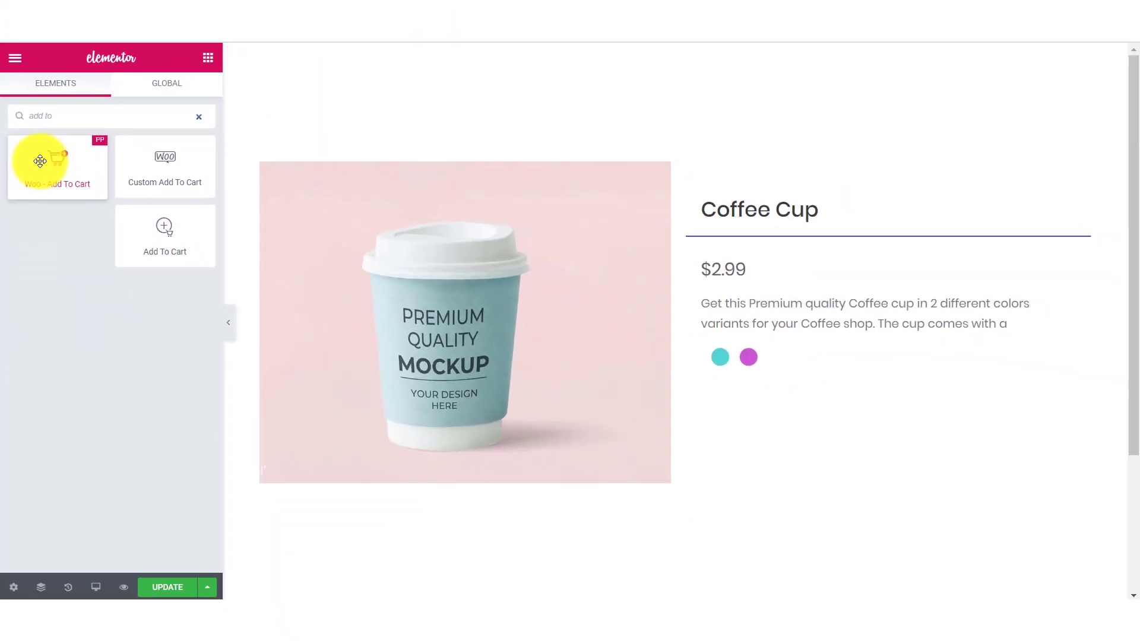
Drop the PowerPack Woo - Add To Cart widget directly beneath the colour swatches.
drag(40, 159, 757, 359)
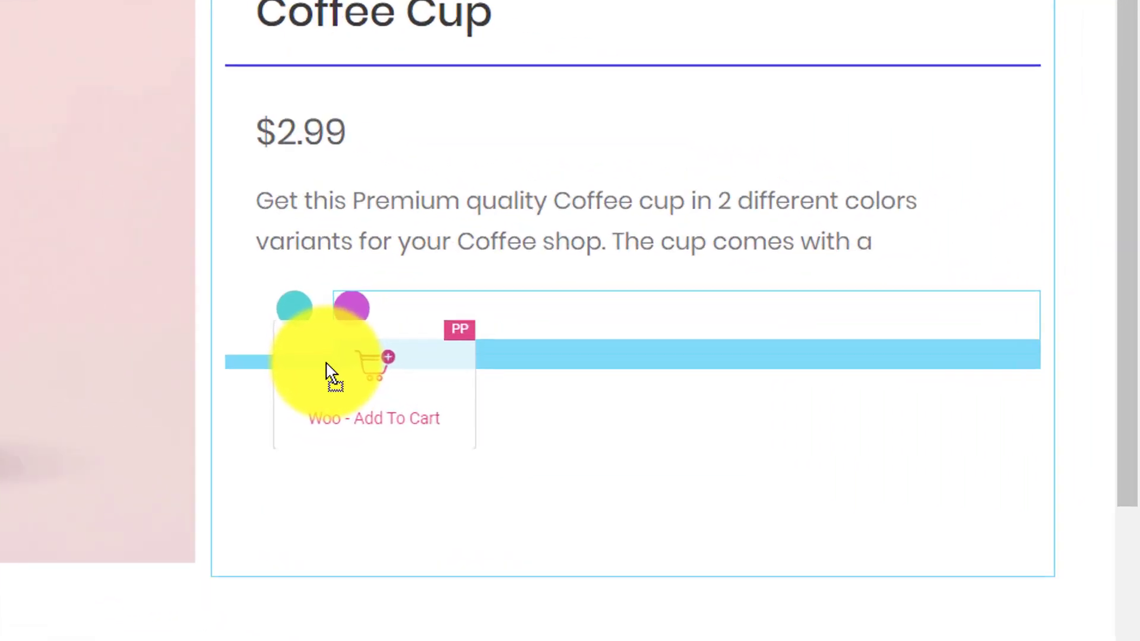
drag(758, 358, 735, 383)
drag(176, 356, 175, 355)
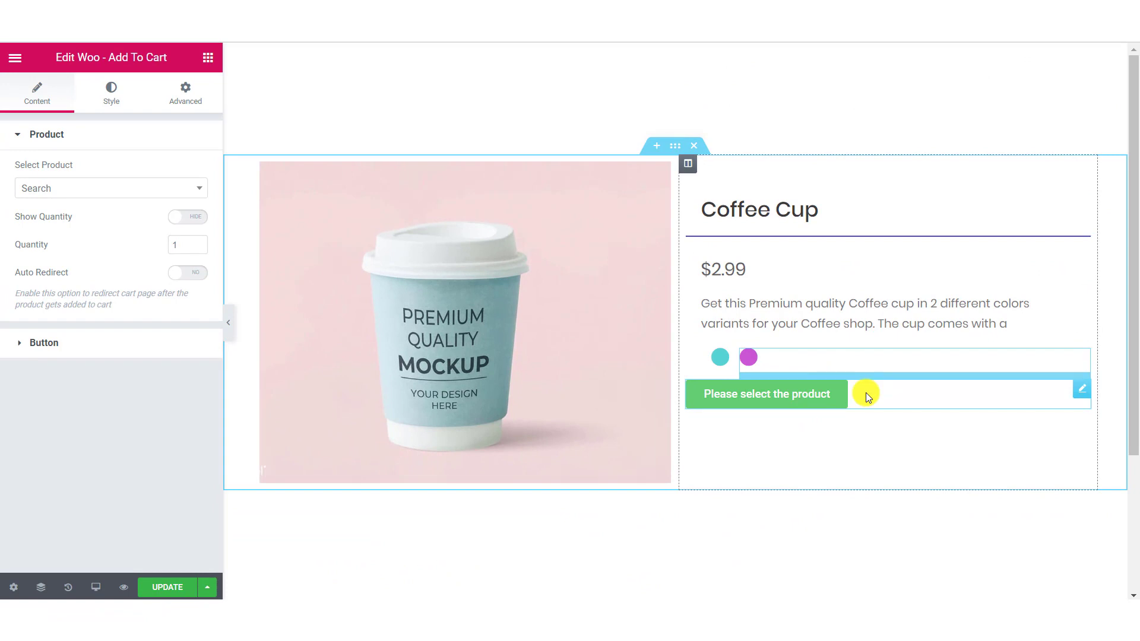
Pick Coffee Cup as the button's product, leaving Quantity at 1.
click(75, 189)
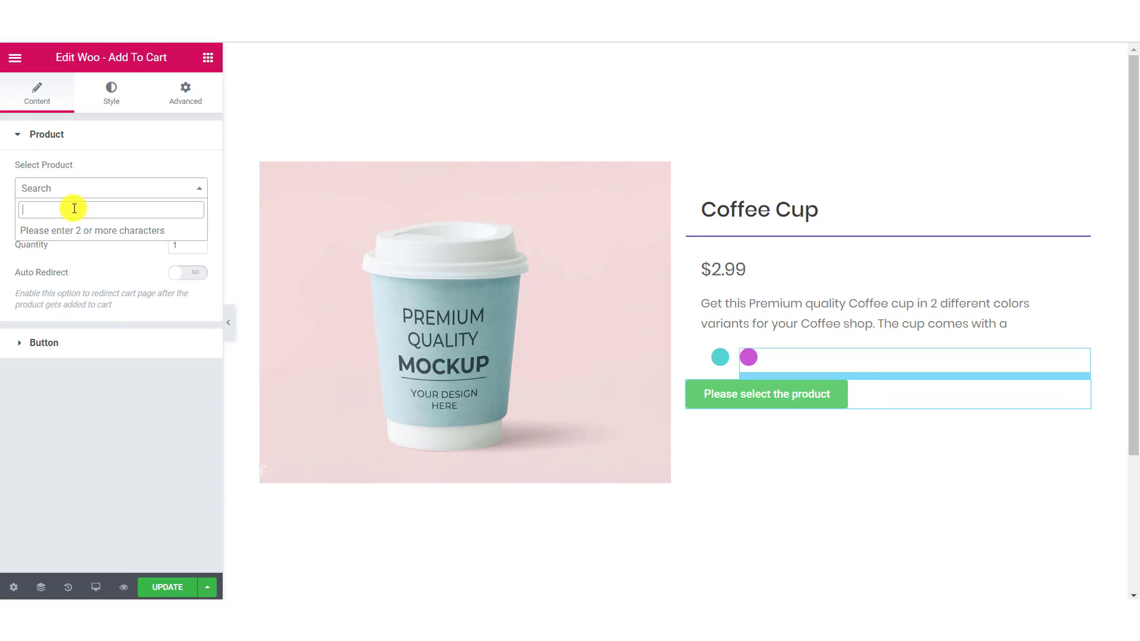
text(coffee)
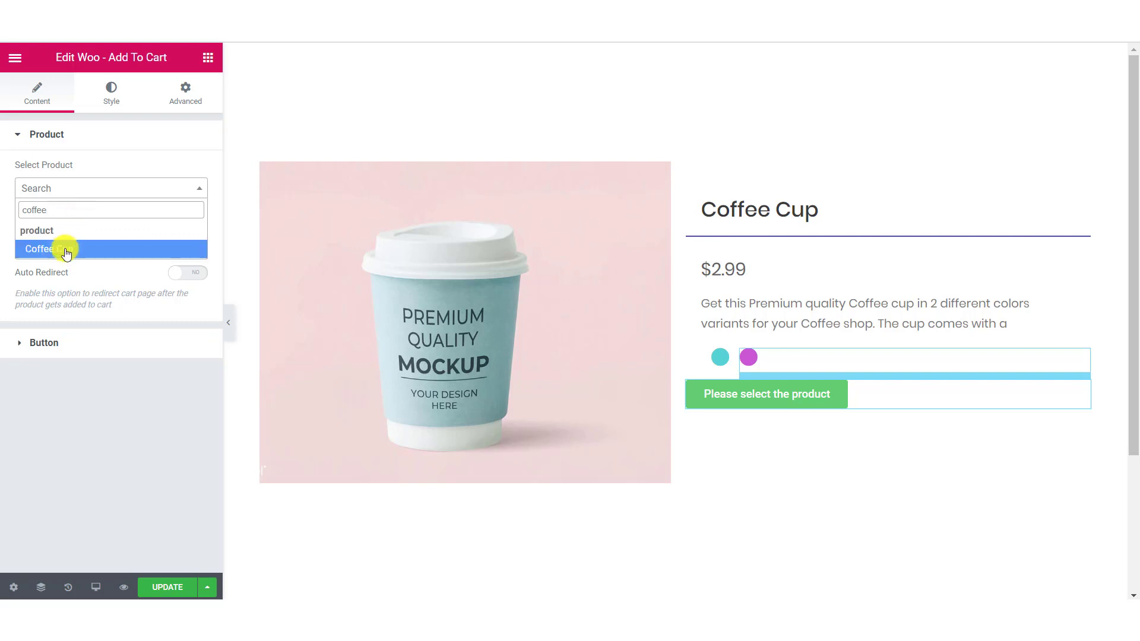
click(65, 250)
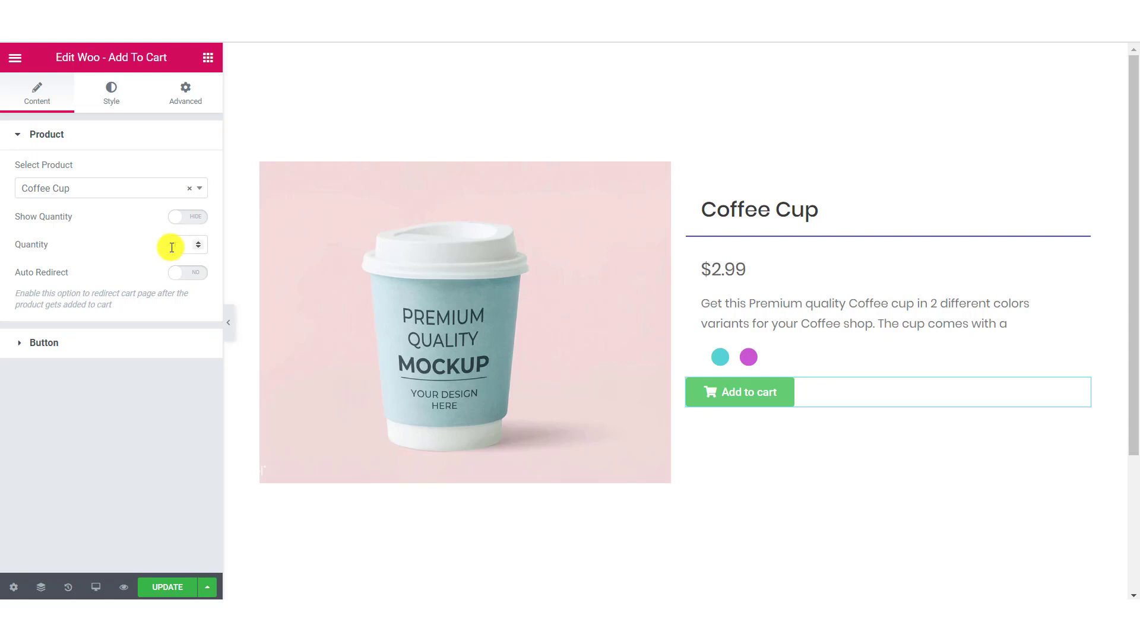
double_click(184, 246)
key(BackSpace)
Keep the button left-aligned at small size and set Icon Spacing to 11.
click(176, 341)
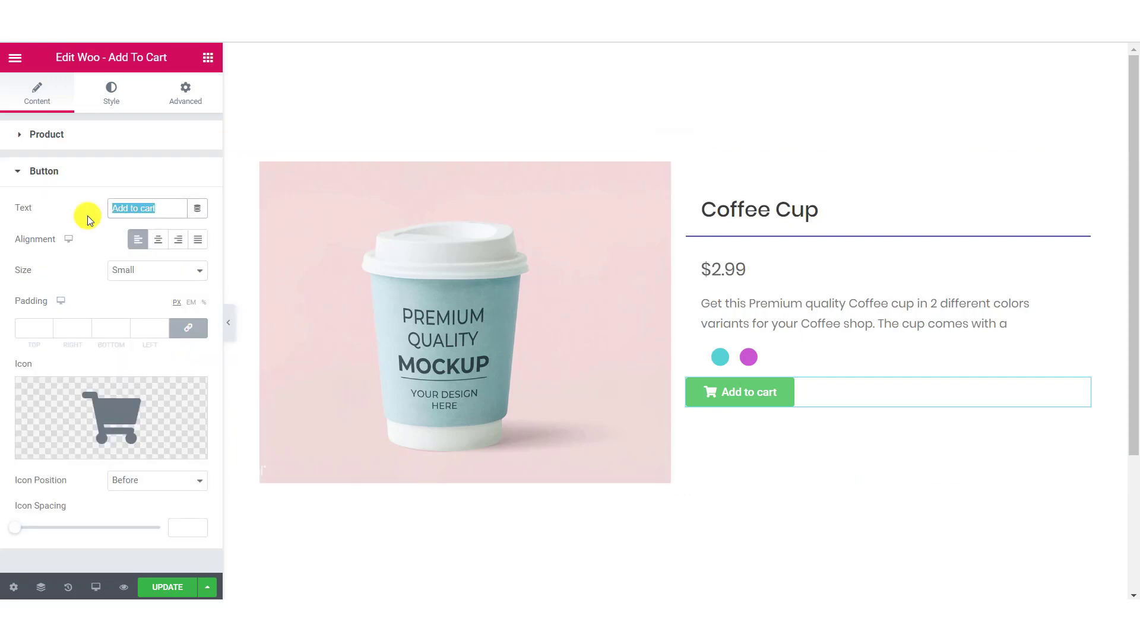
click(158, 240)
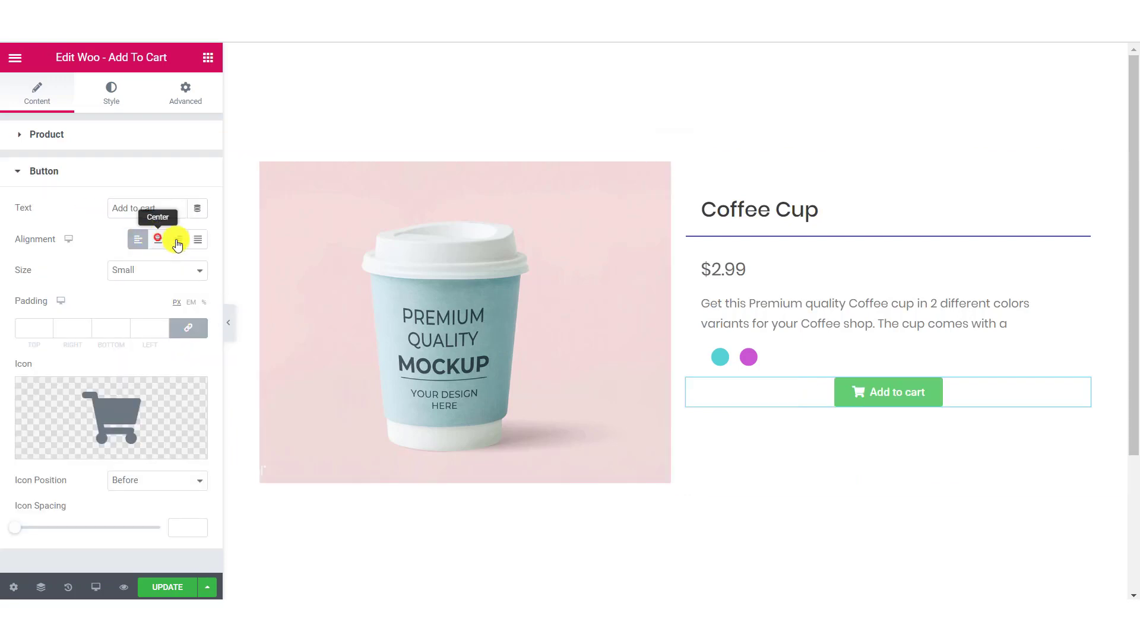
click(198, 239)
click(152, 242)
click(149, 269)
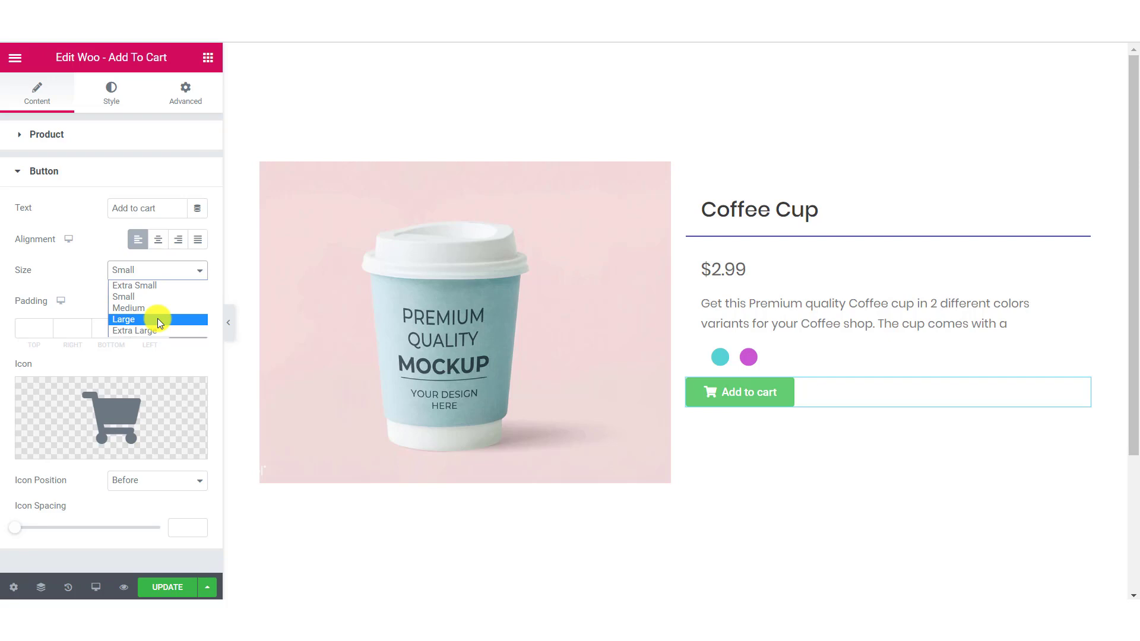
click(98, 284)
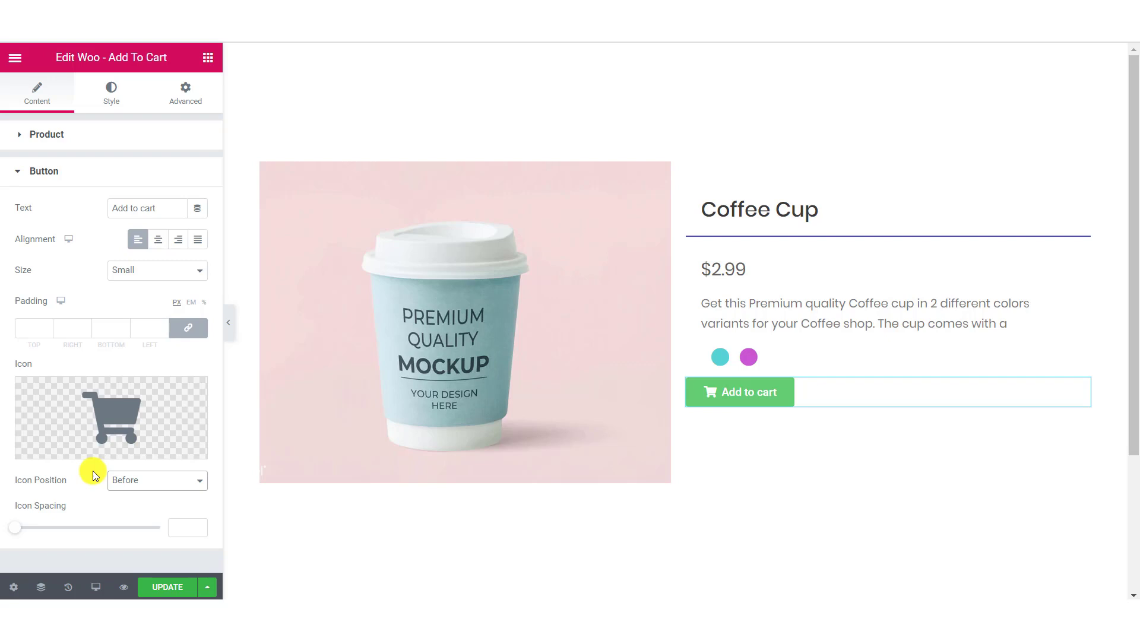
drag(15, 528, 47, 527)
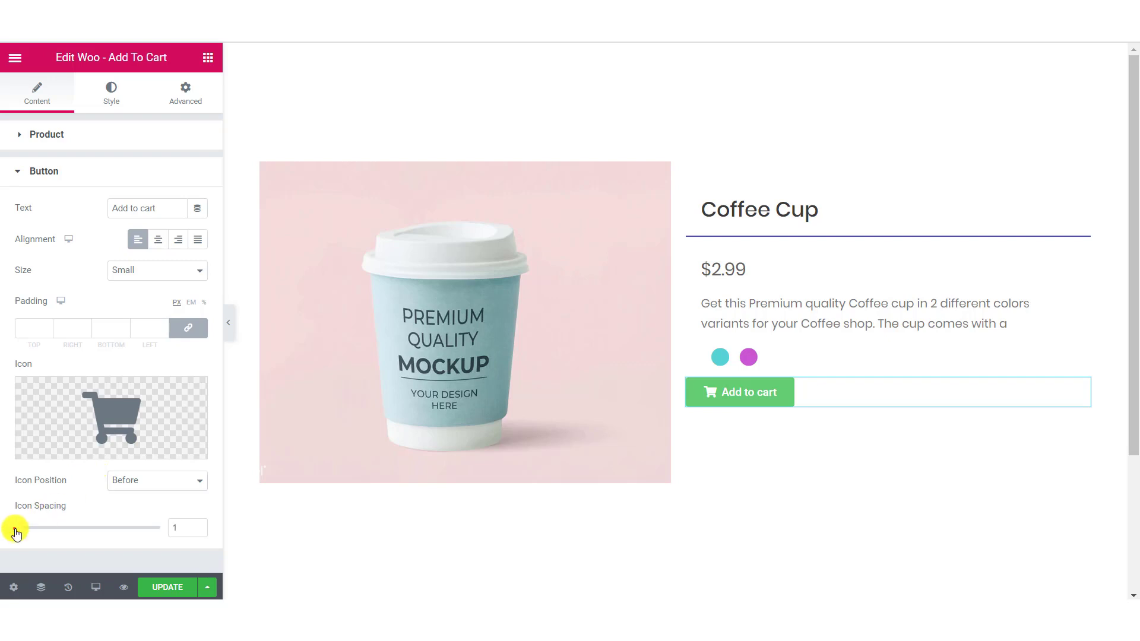
Unlink Padding and set it to 15/30/15/30 px.
click(30, 329)
text(5)
click(188, 328)
text(10)
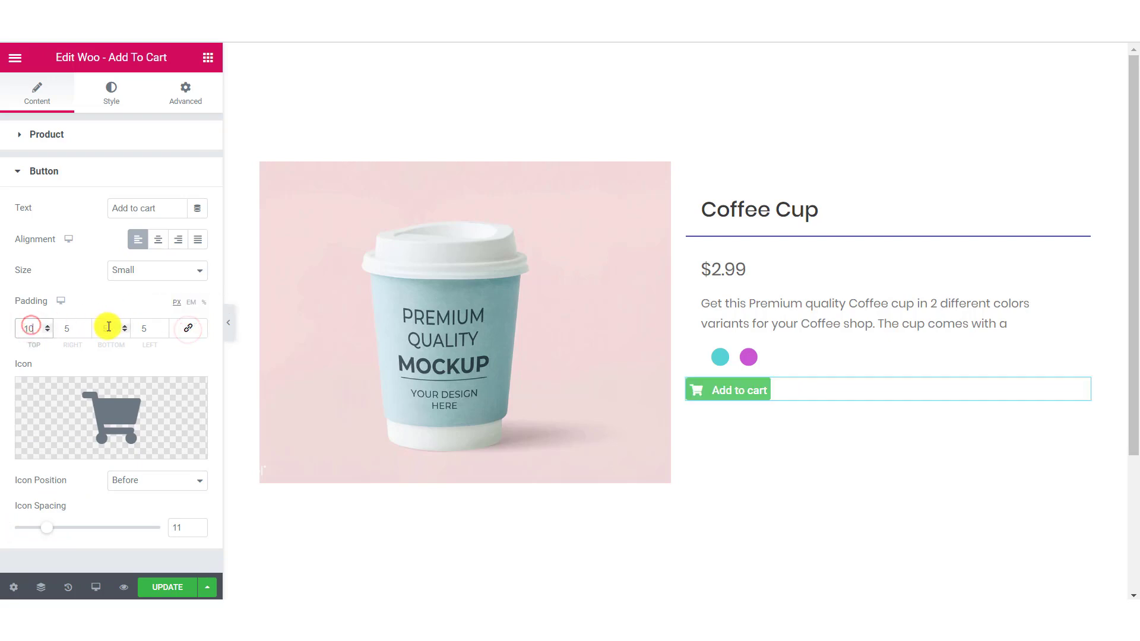
click(108, 328)
text(10)
click(59, 327)
text(30)
key(Tab)
key(Tab)
text(30)
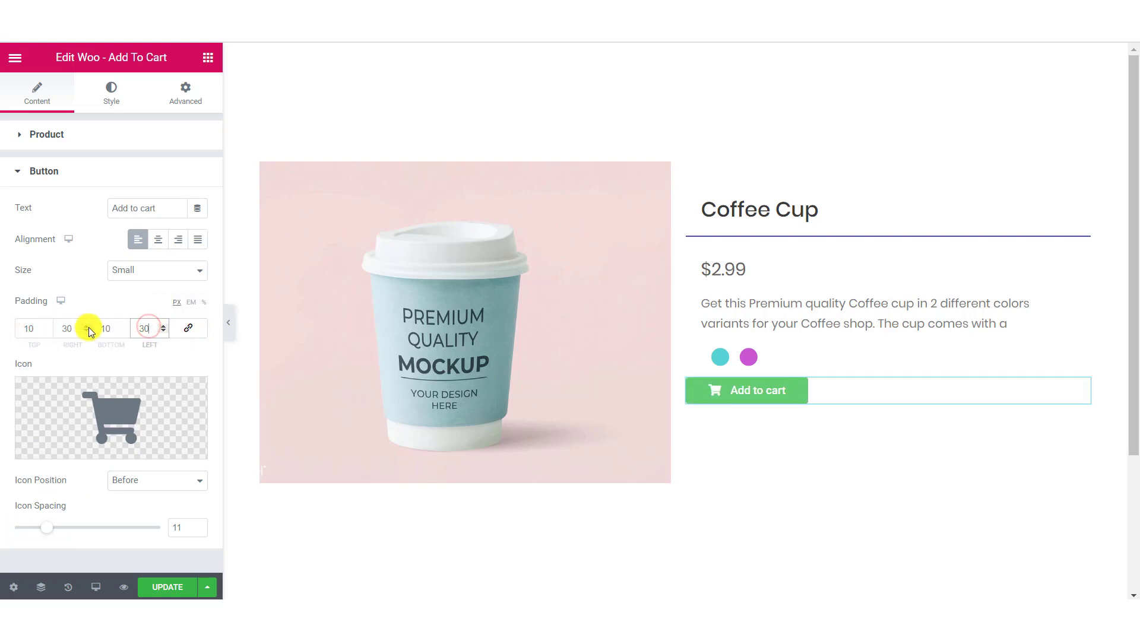
click(27, 329)
text(15)
click(120, 329)
text(15)
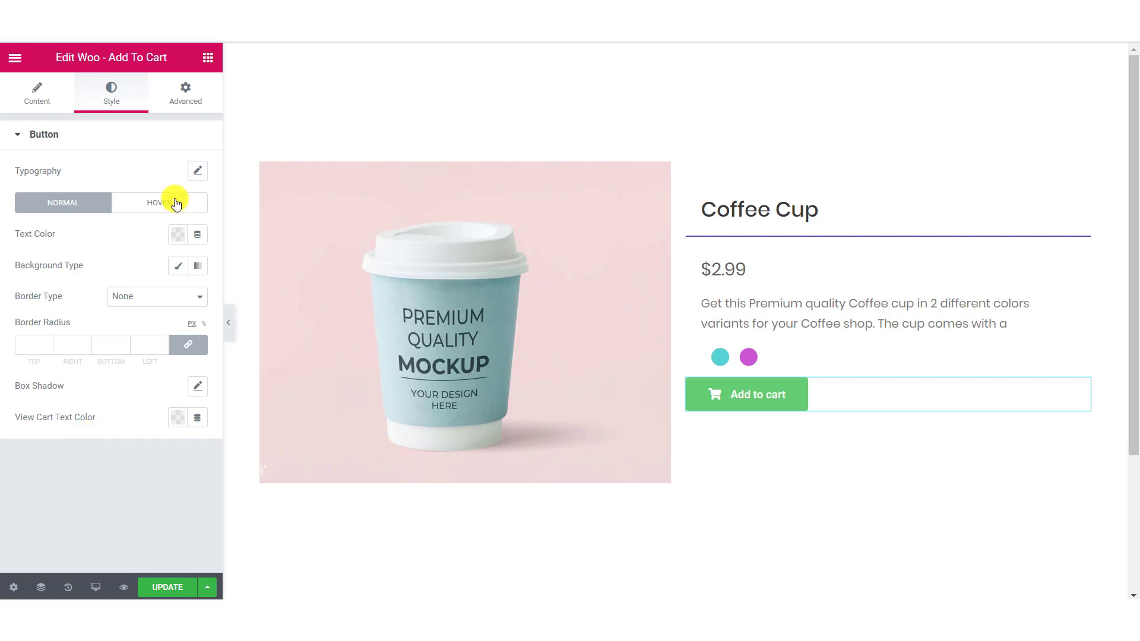
Set the label typography to Poppins, size 14, weight 400.
click(199, 171)
click(173, 211)
text(pop)
key(Return)
click(175, 266)
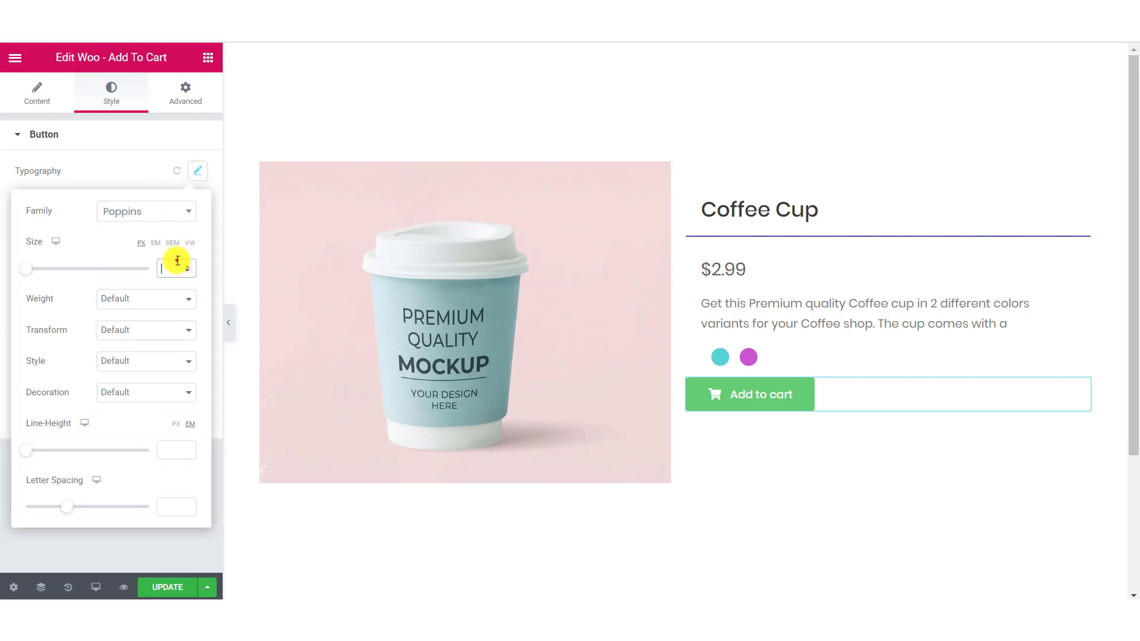
text(14)
click(138, 300)
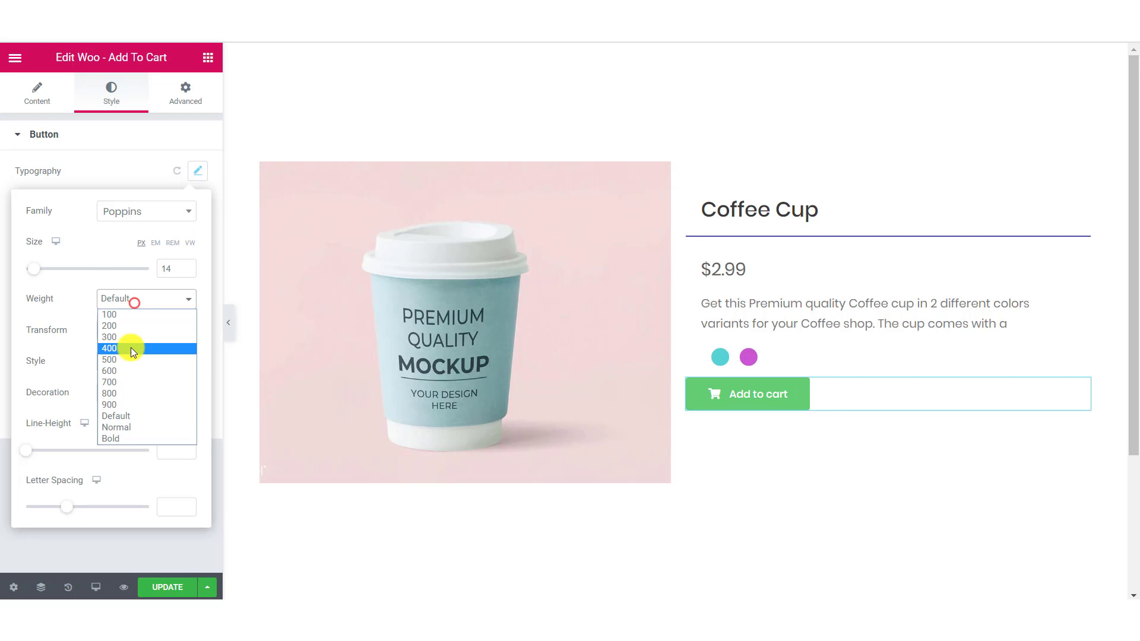
click(133, 344)
click(106, 536)
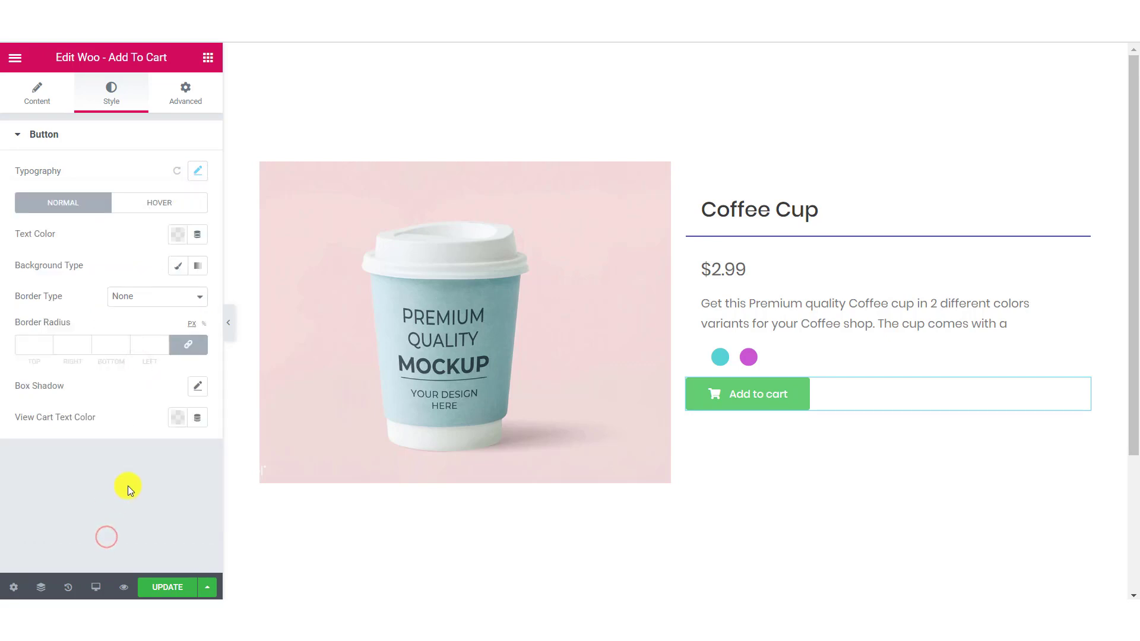
Make the hover state white text on a classic light blue background.
click(140, 203)
click(178, 234)
click(107, 269)
click(242, 269)
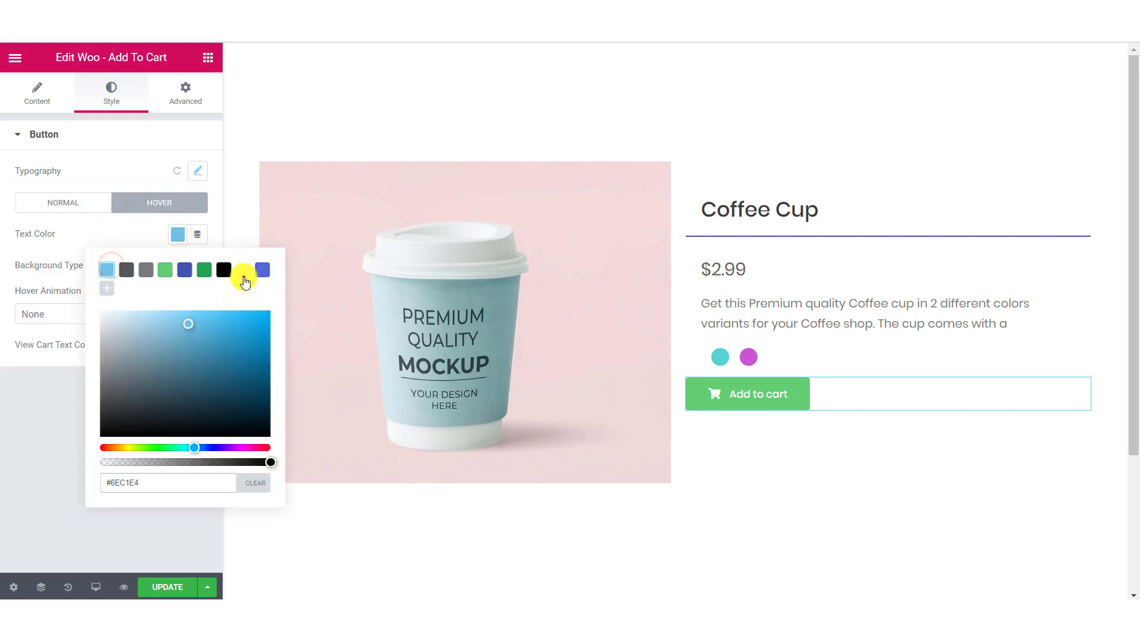
click(125, 245)
click(177, 266)
click(177, 296)
click(107, 331)
click(108, 288)
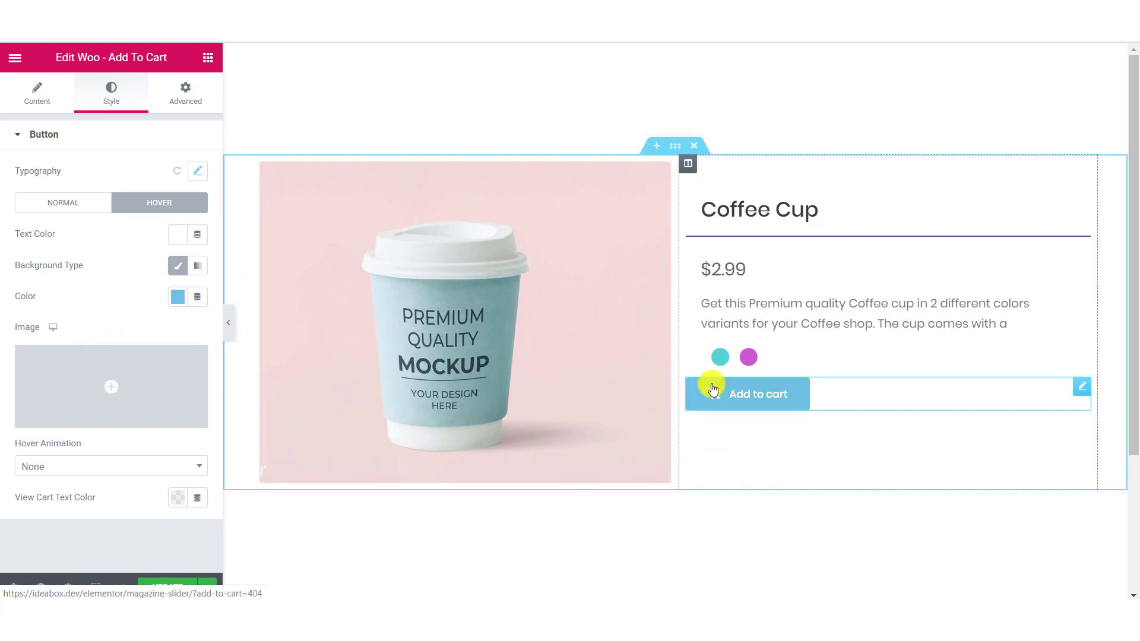
click(64, 205)
Enable a Box Shadow on the button.
click(196, 386)
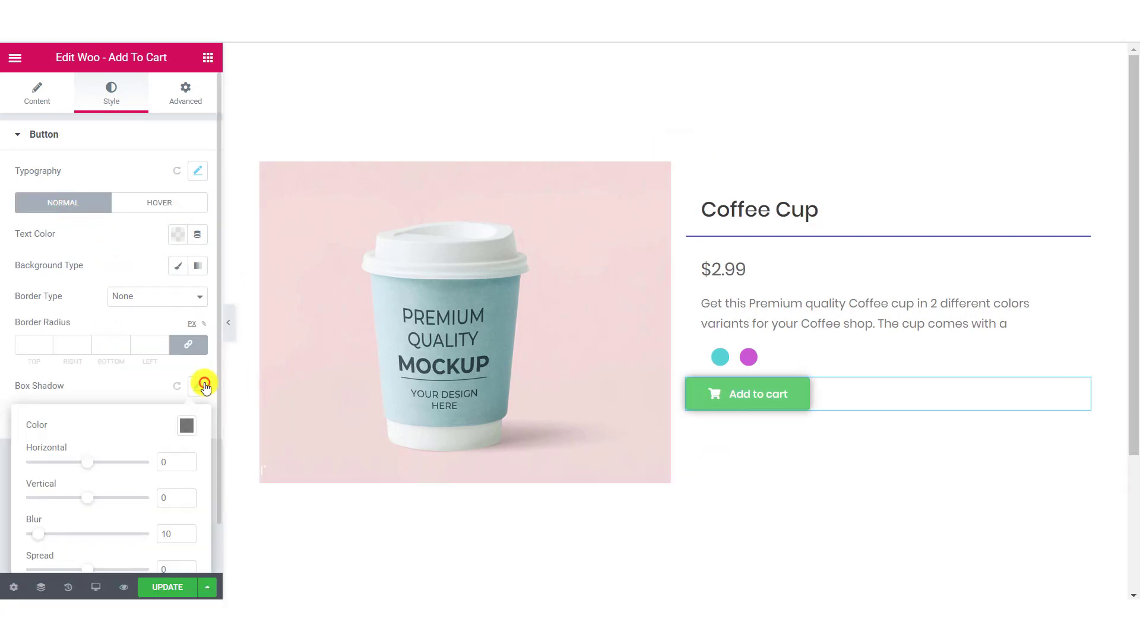
click(180, 431)
click(186, 93)
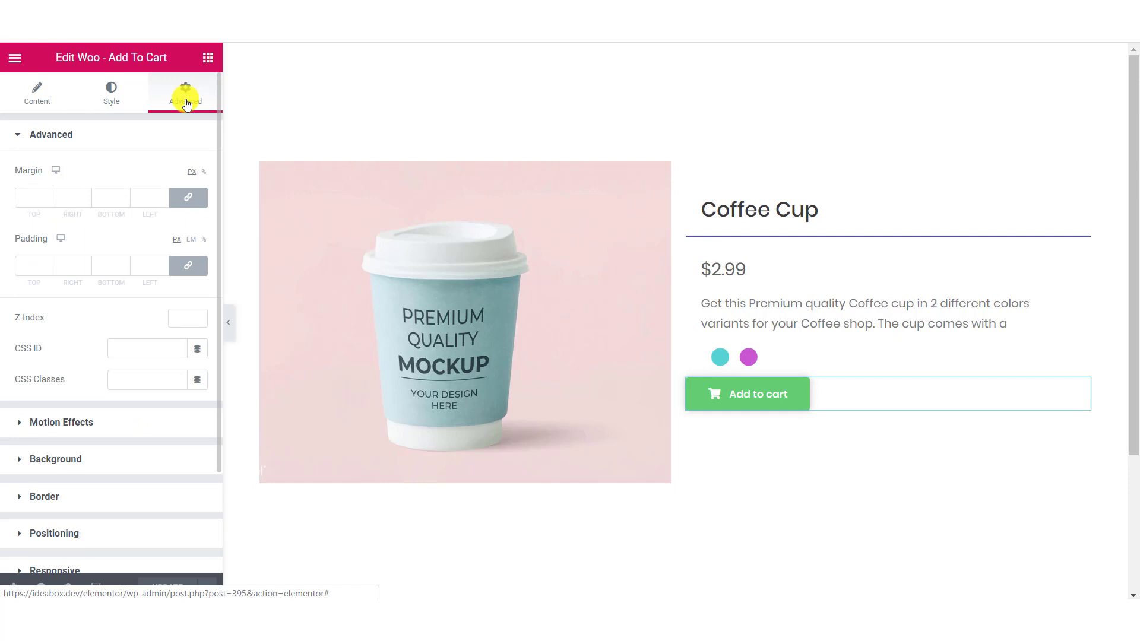
Hide the editor panel to preview the live Coffee Cup page.
click(229, 323)
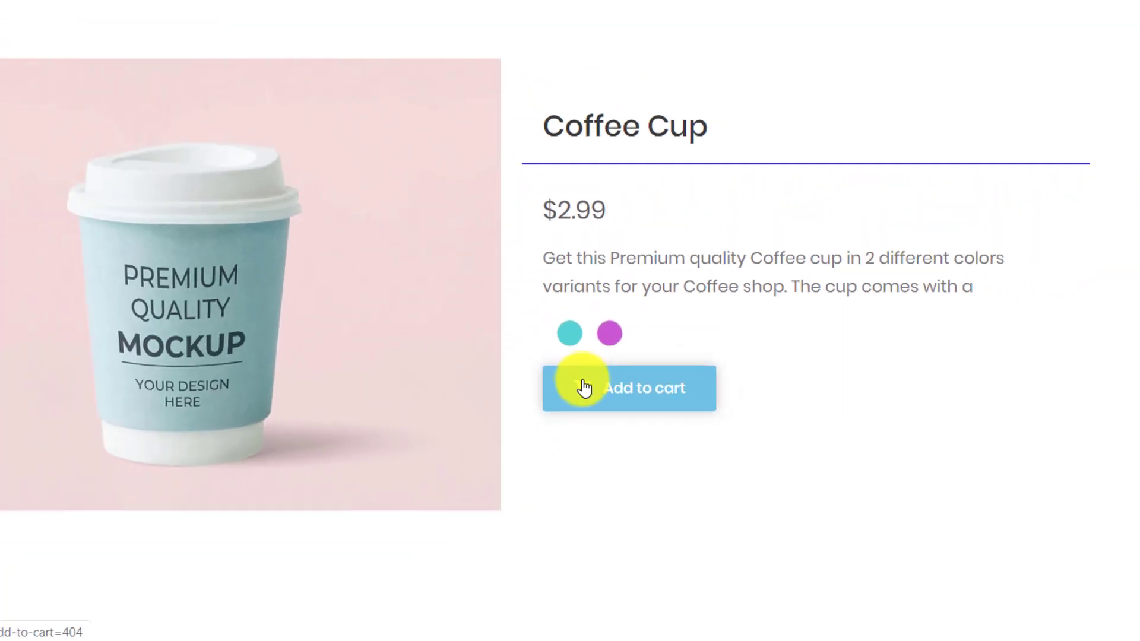
Add the Coffee Cup to the cart from the live page and go to View cart.
click(619, 396)
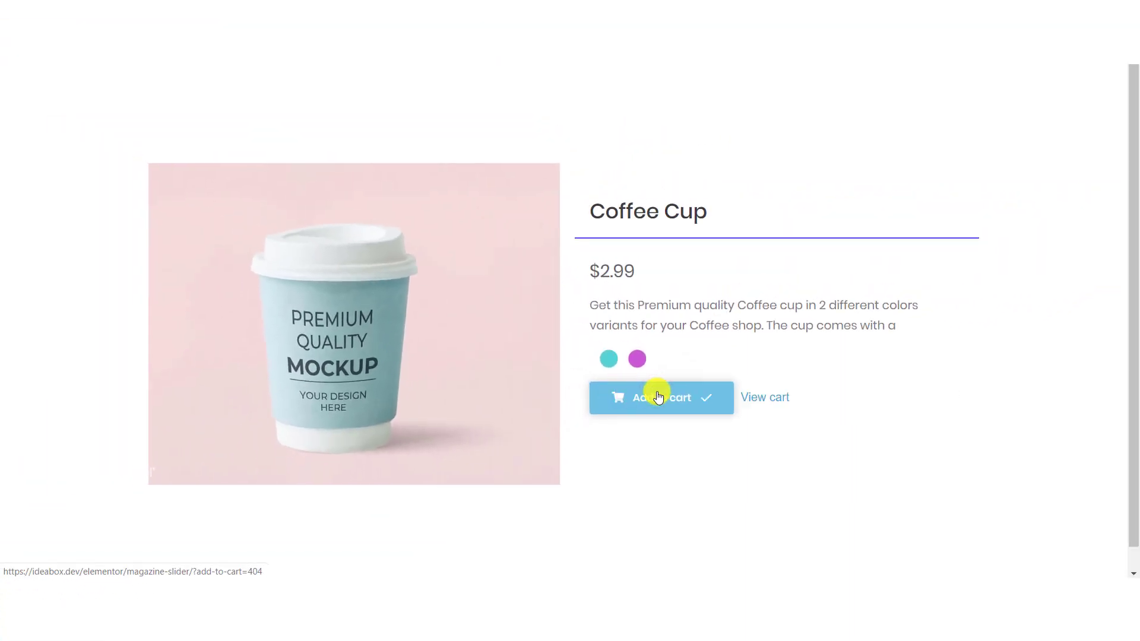
click(765, 404)
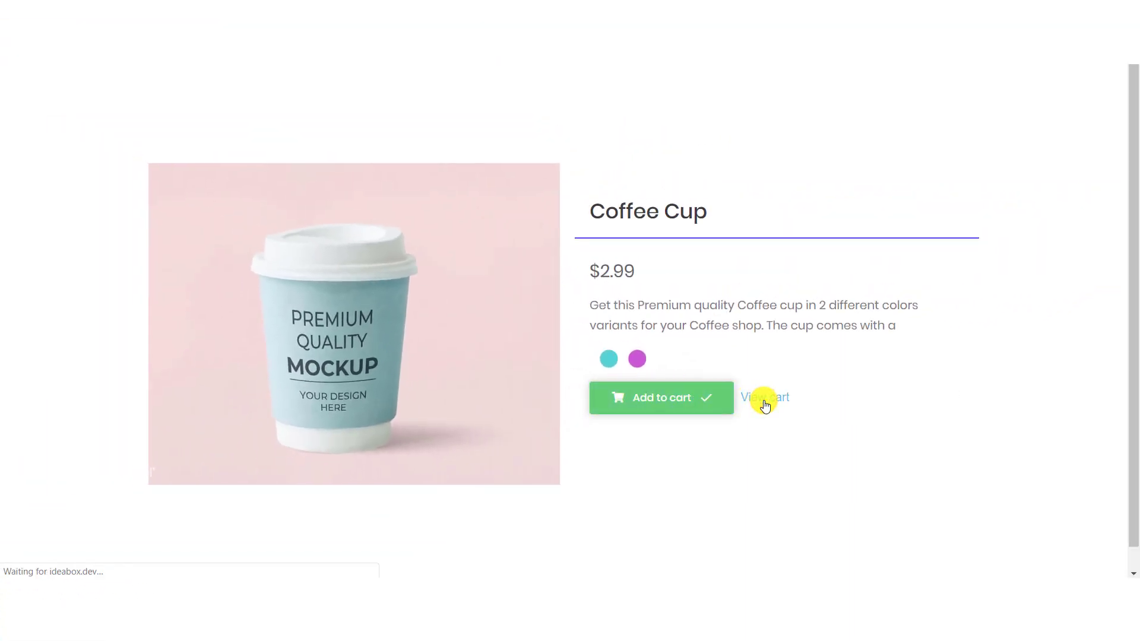